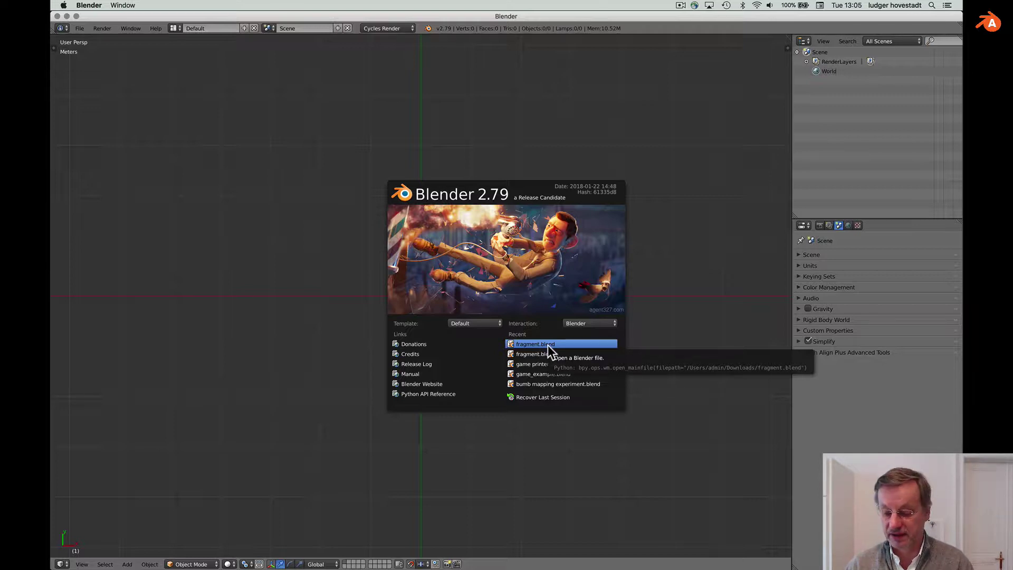
Open fragment.blend from Recent files and turn on Screencast Keys
left_click(548, 344)
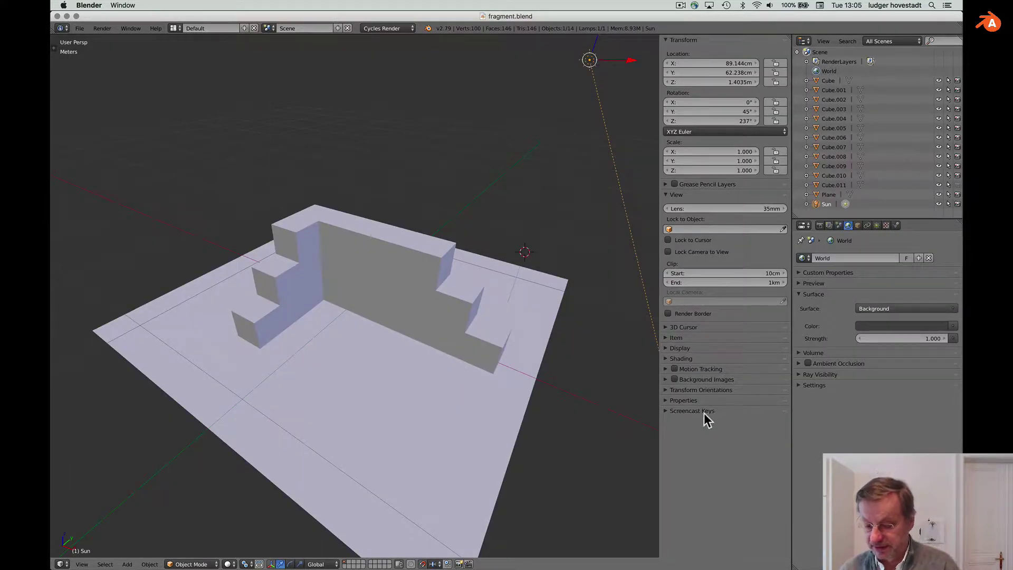
left_click(704, 411)
left_click(698, 426)
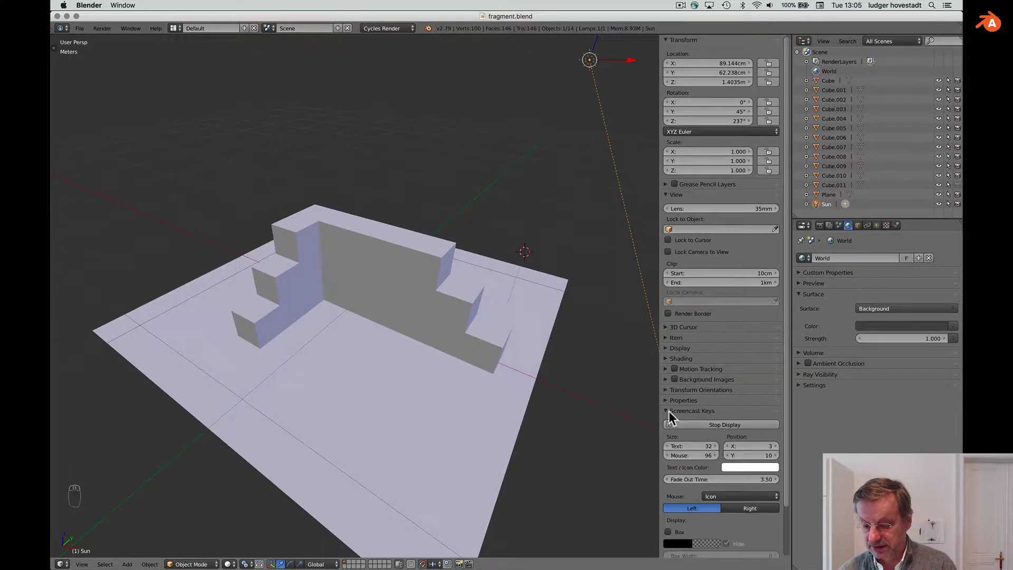
left_click(670, 410)
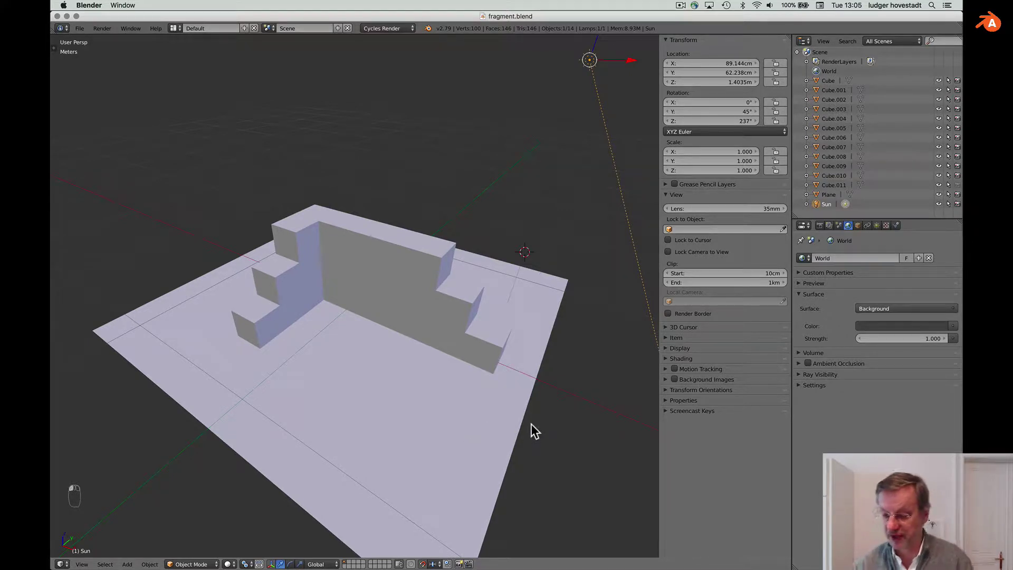
Add a new camera object to the scene with Shift+A
key("shift")
key("shift+a")
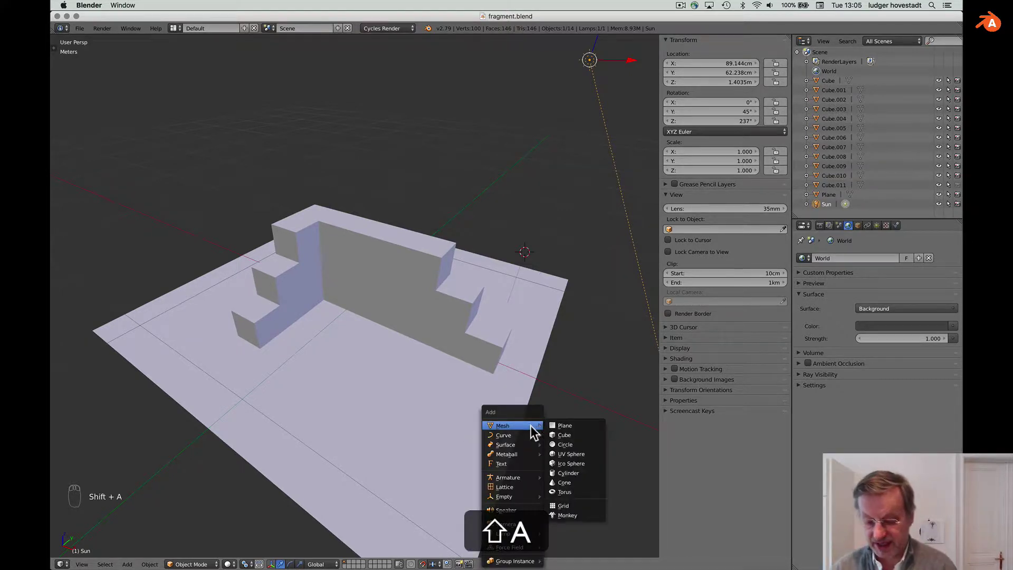
left_click(518, 523)
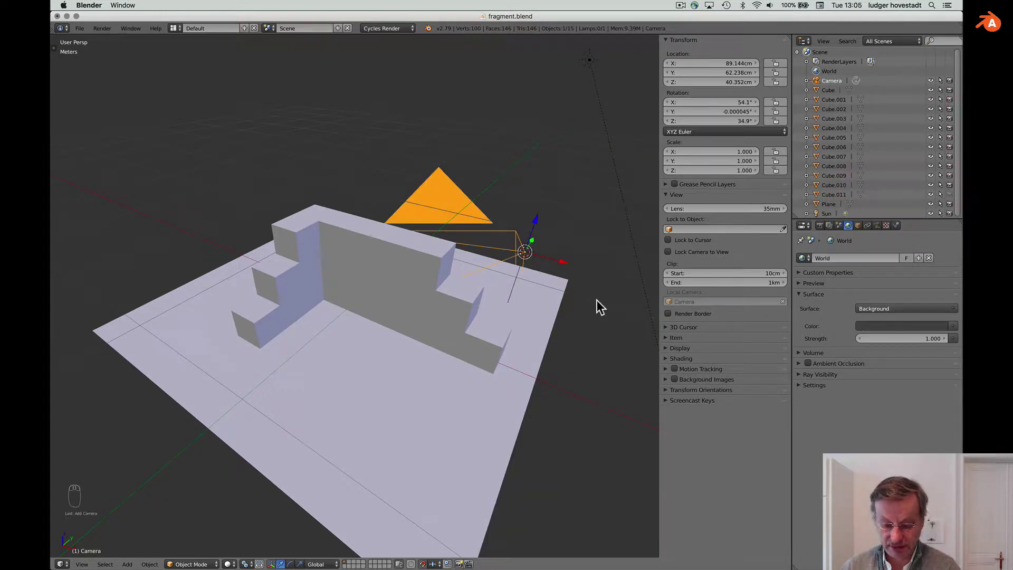
Align the camera to the view with Lock Camera to View, dollying to about X 1.3172, Y -1.8856, Z 1.7189
key("ctrl+alt+KP_0")
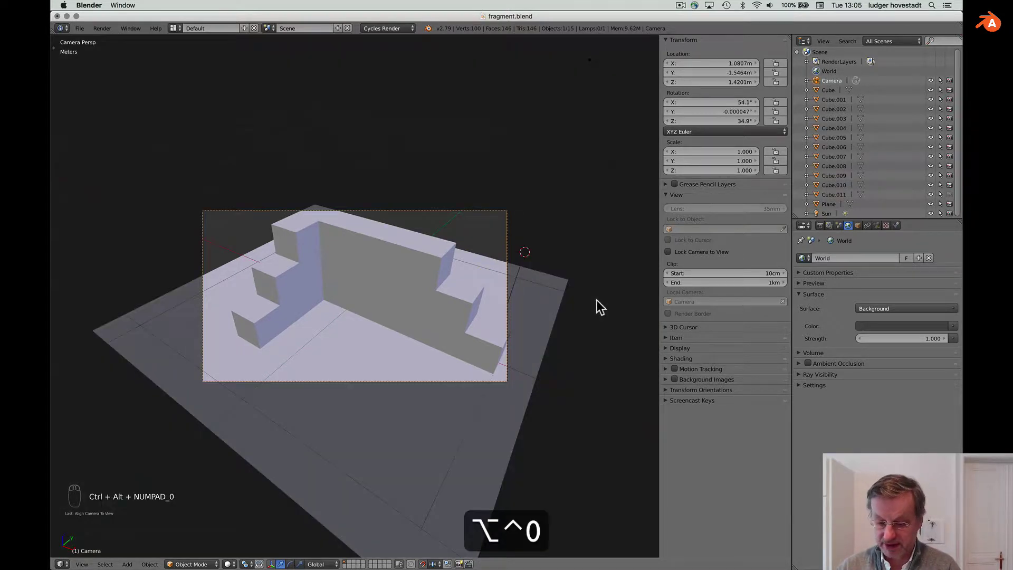
left_click(669, 252)
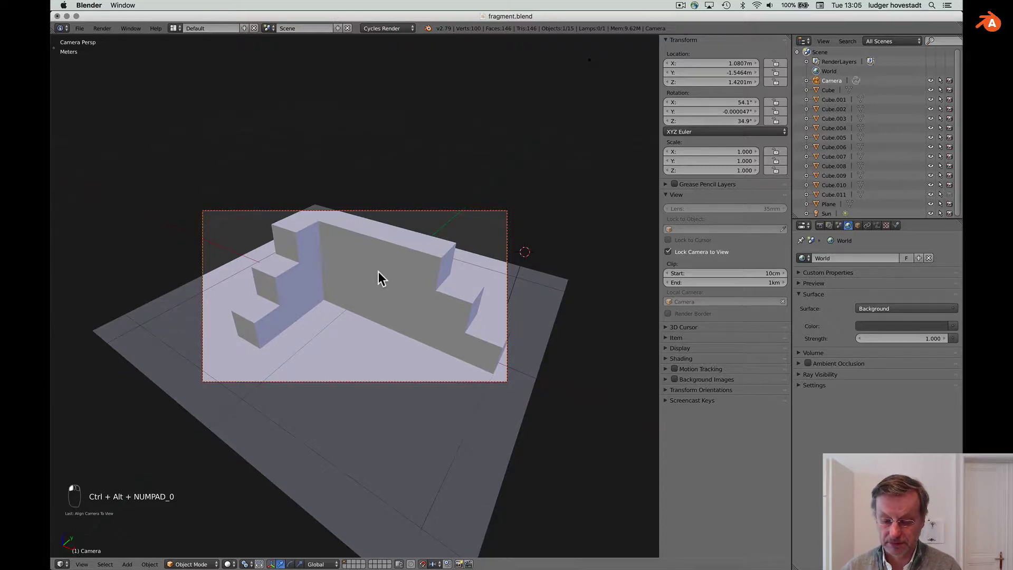
scroll(379, 271, "up", 3)
scroll(378, 272, "down", 2)
scroll(379, 271, "down", 3)
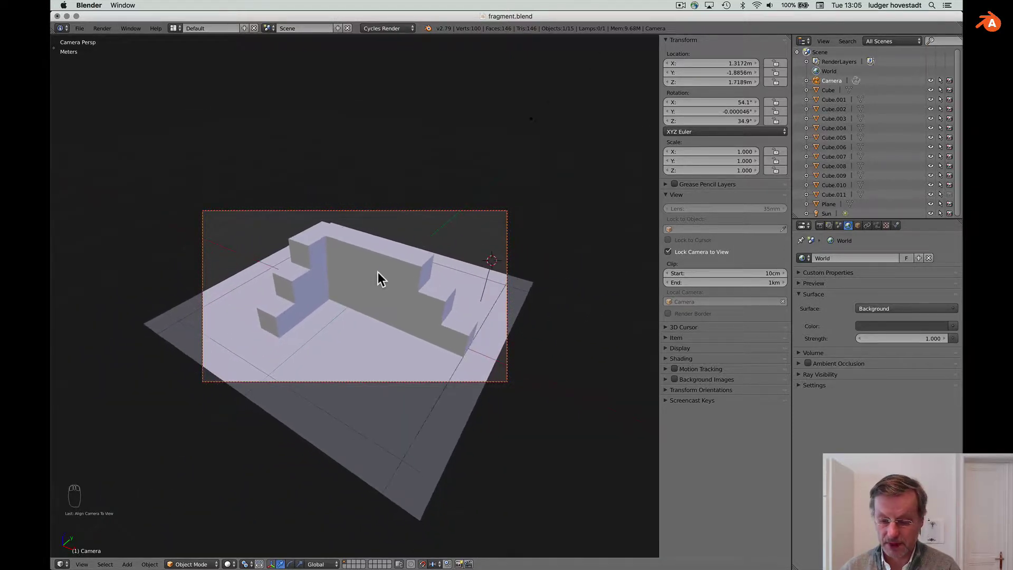
left_click(669, 252)
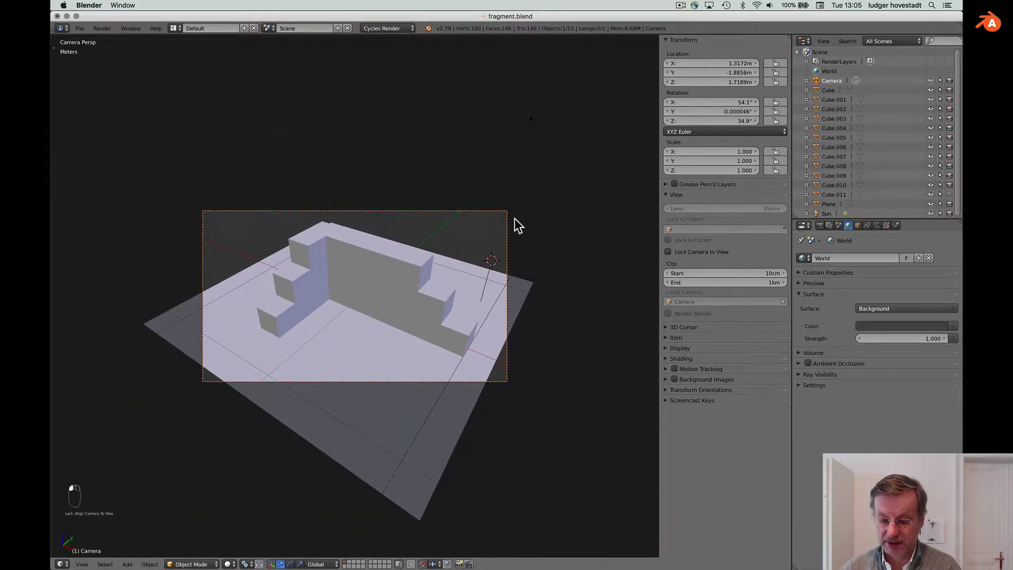
scroll(515, 217, "down", 1)
scroll(548, 185, "up", 3)
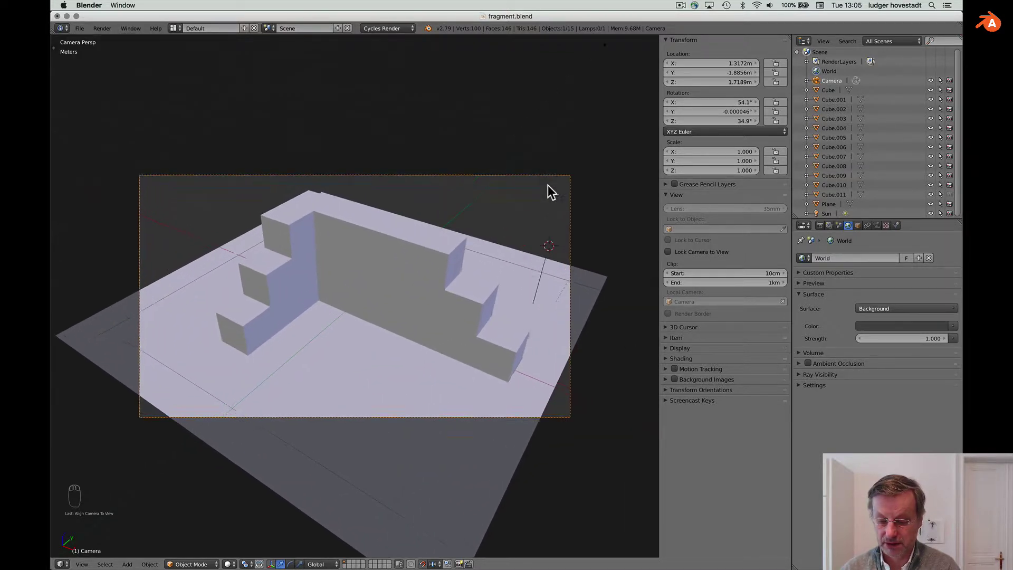
scroll(548, 185, "up", 1)
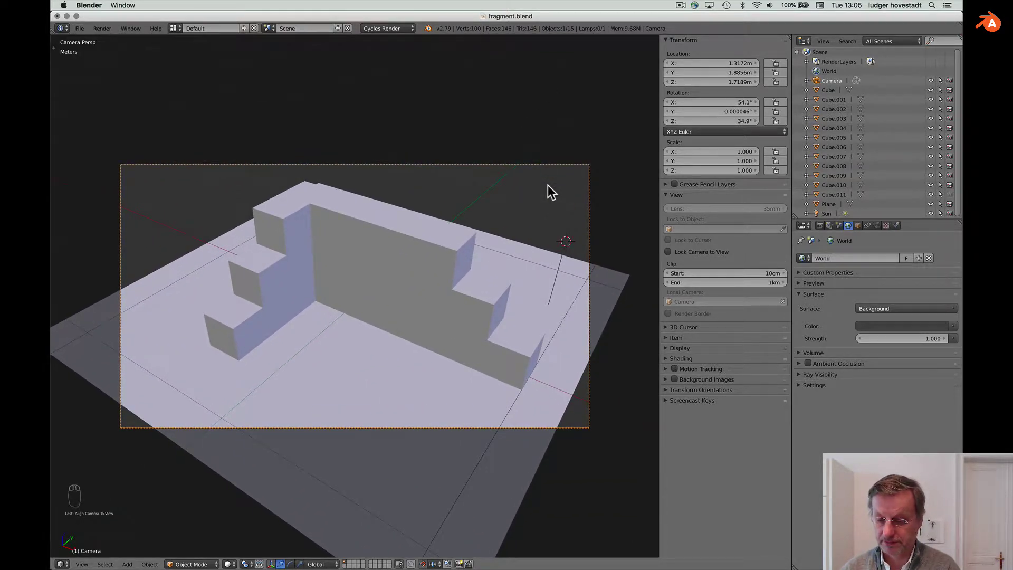
left_click(669, 252)
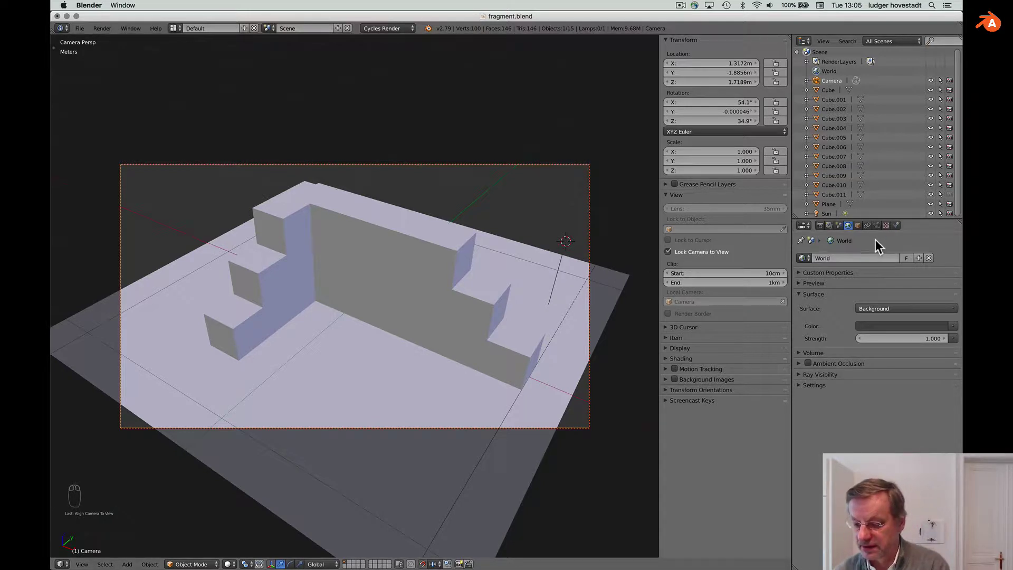
Inspect the camera's Lens settings, then switch to the Render properties
left_click(876, 226)
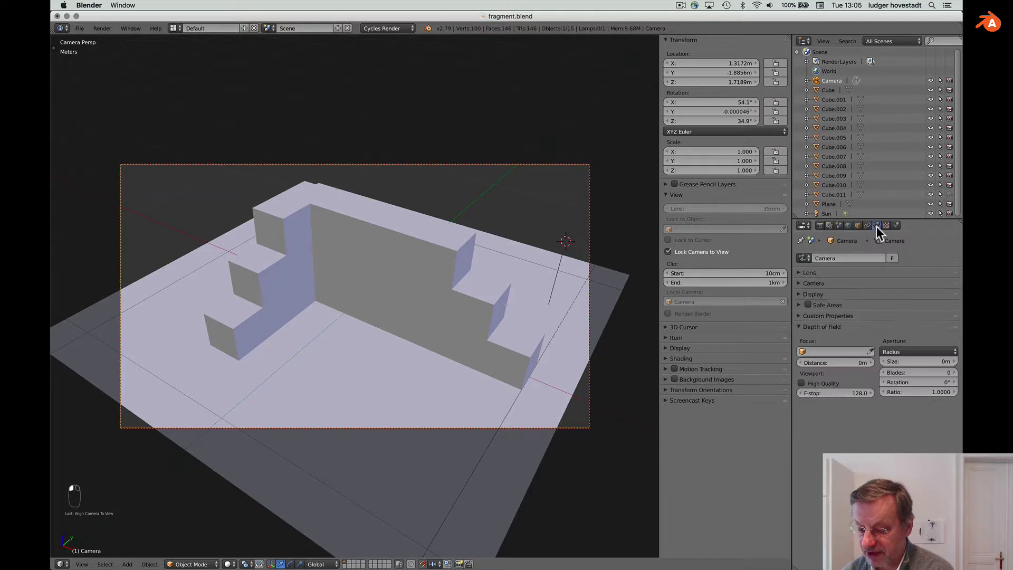
left_click(800, 273)
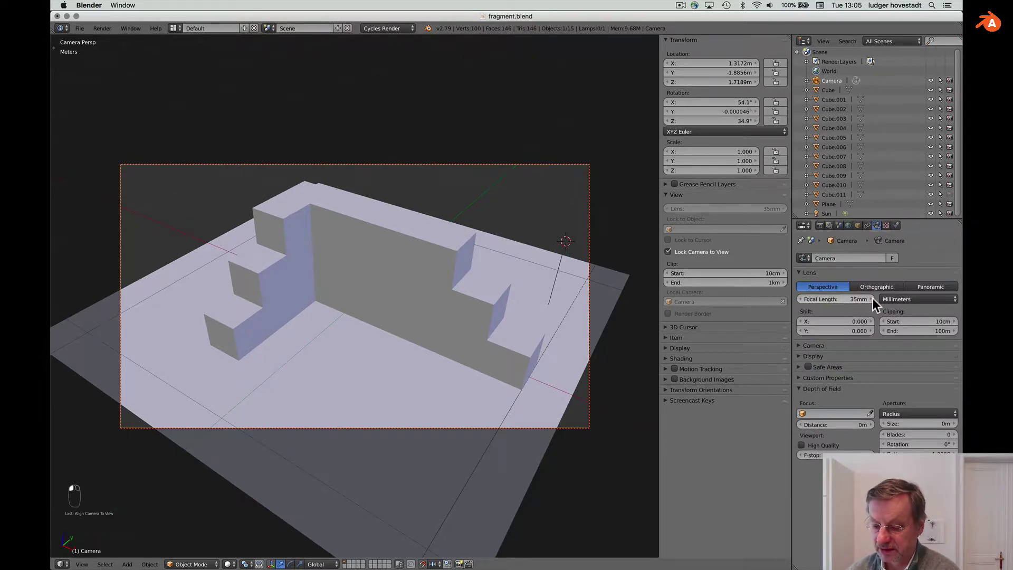
mouse_move(872, 299)
left_mouse_down()
mouse_move(887, 299)
mouse_move(870, 298)
left_mouse_up()
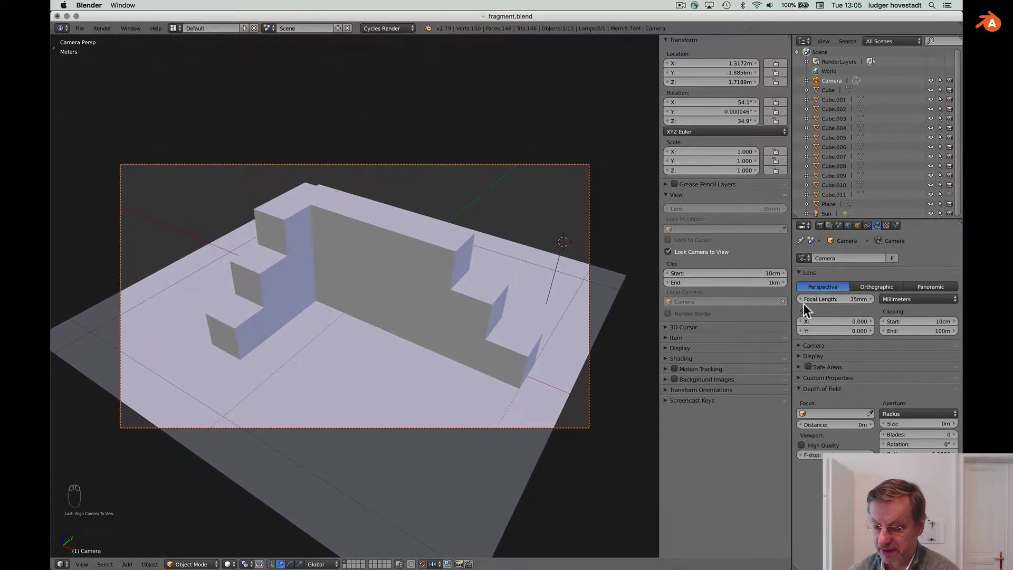
left_click(798, 273)
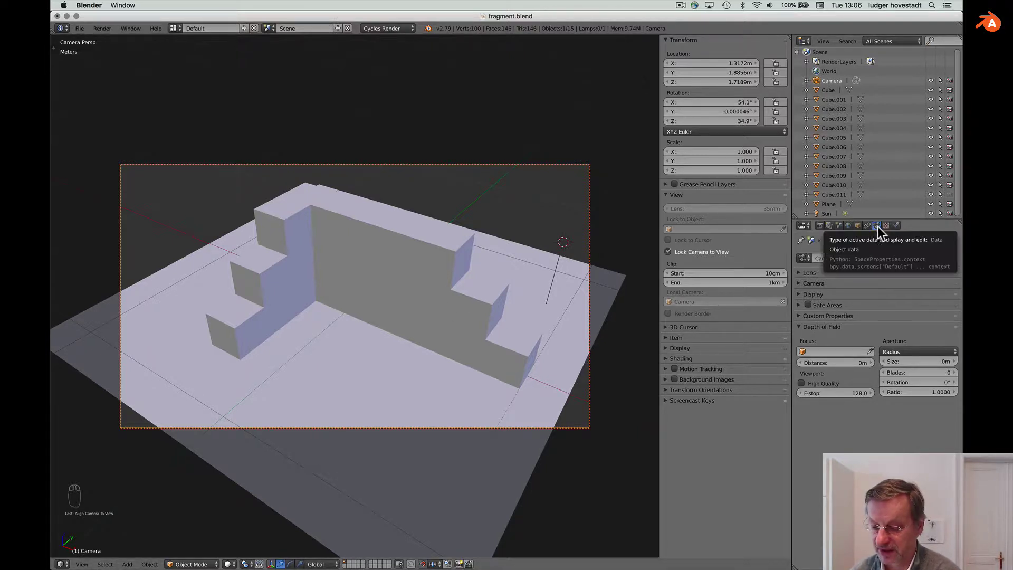
left_click(820, 225)
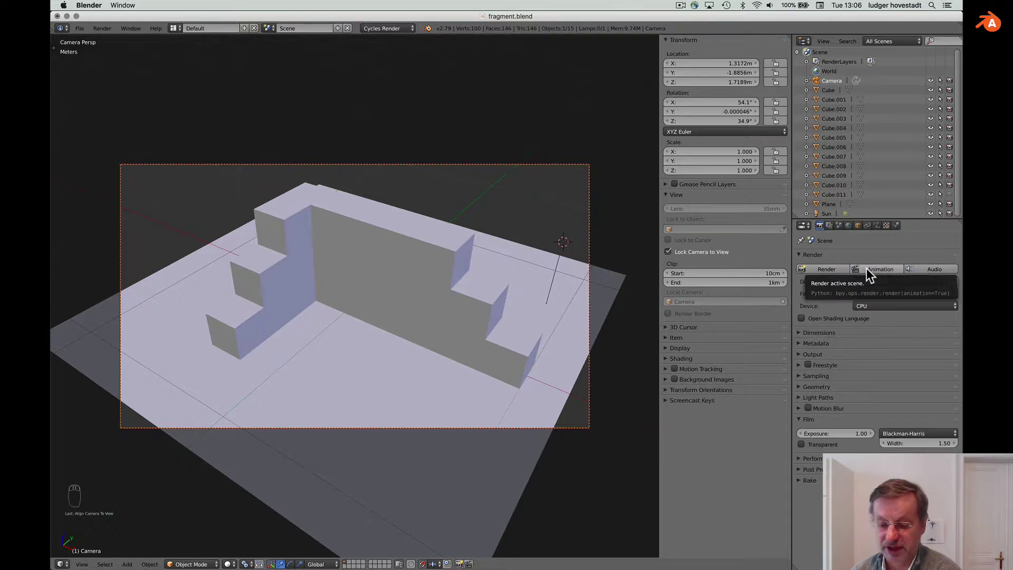
Check the resolution and frame range panel, then collapse it and the Film panel
left_click(800, 332)
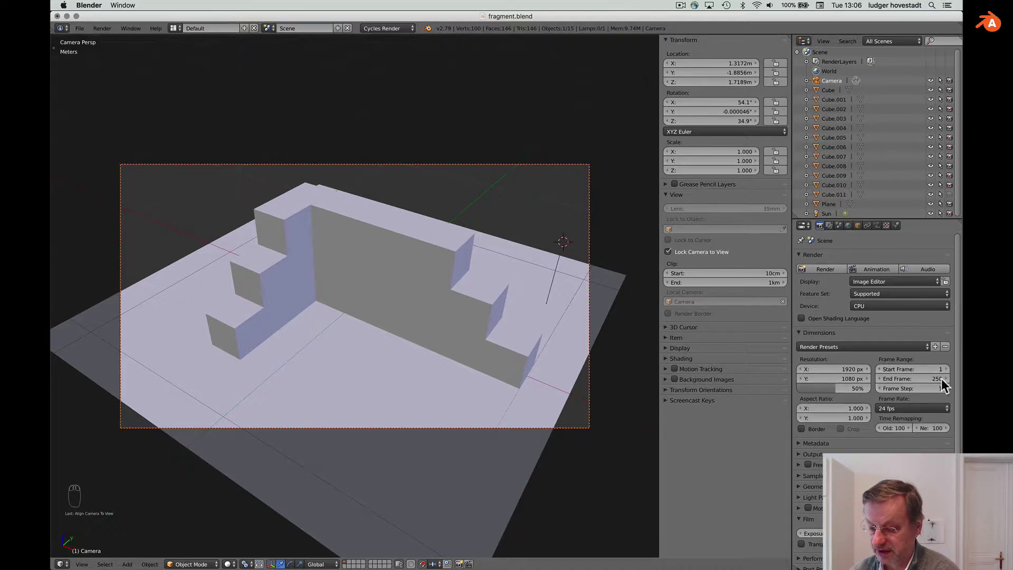
left_click(799, 332)
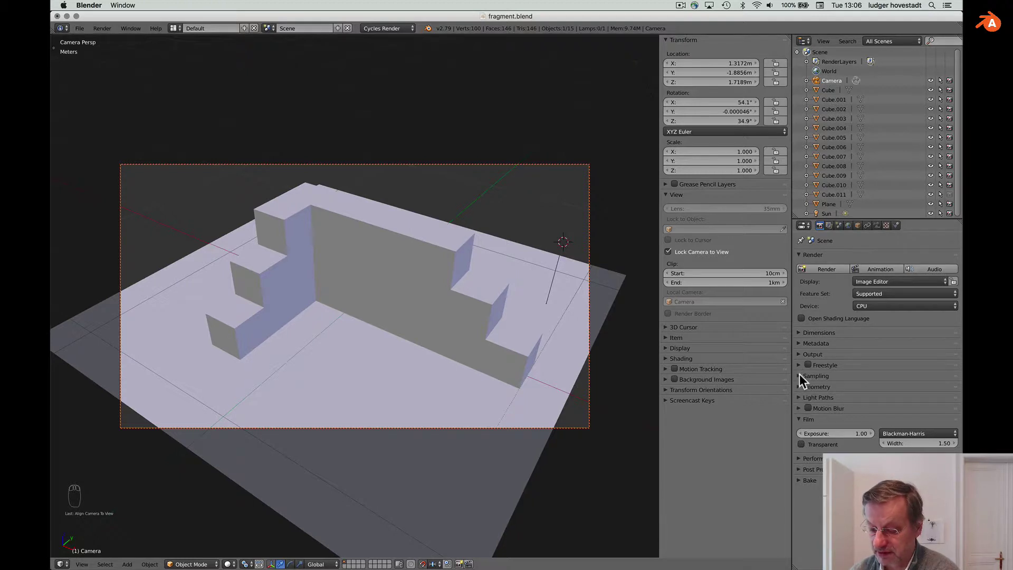
left_click(799, 420)
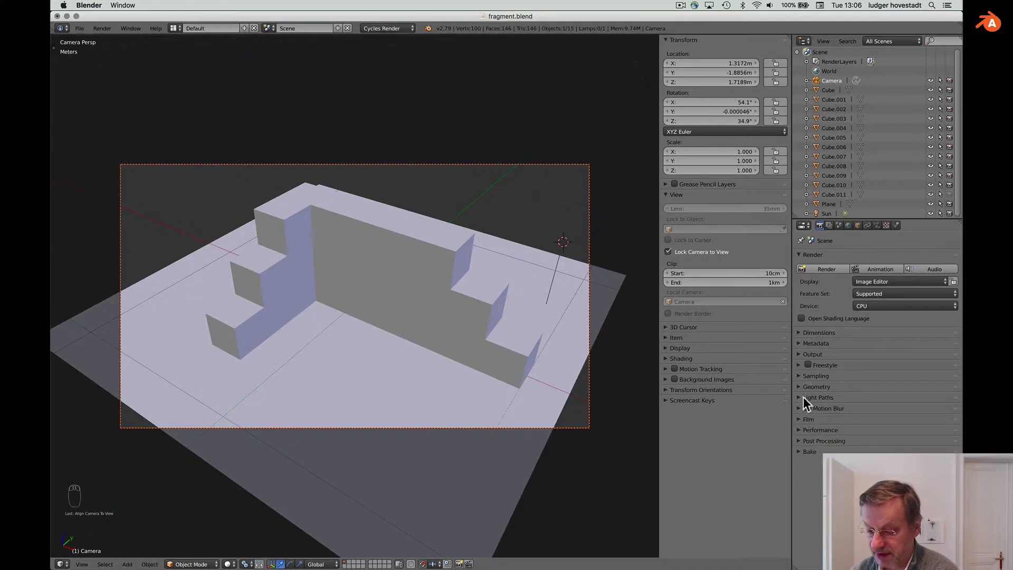
Review the Output panel's file format, keeping PNG, and collapse it
left_click(800, 354)
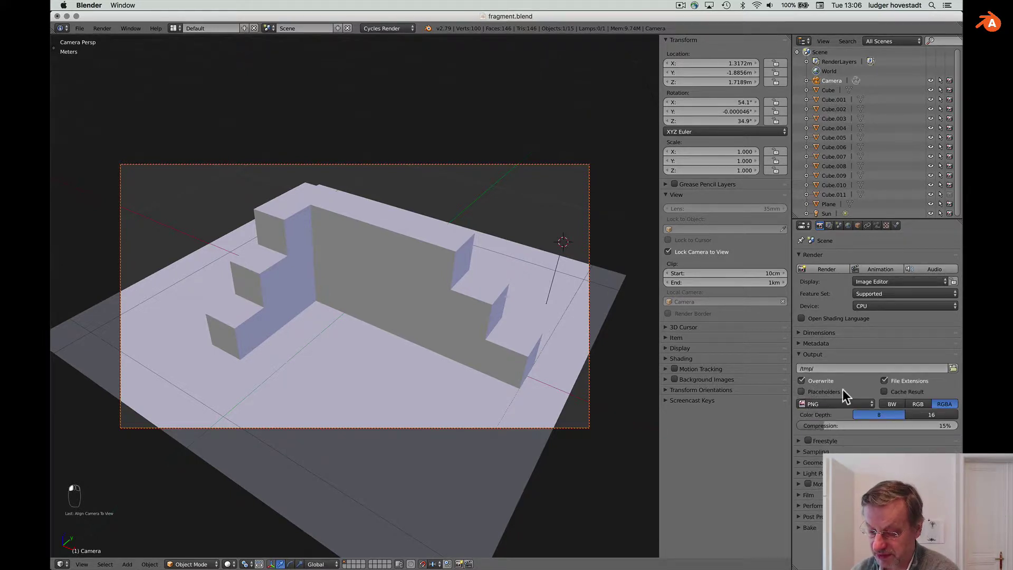
left_click(826, 404)
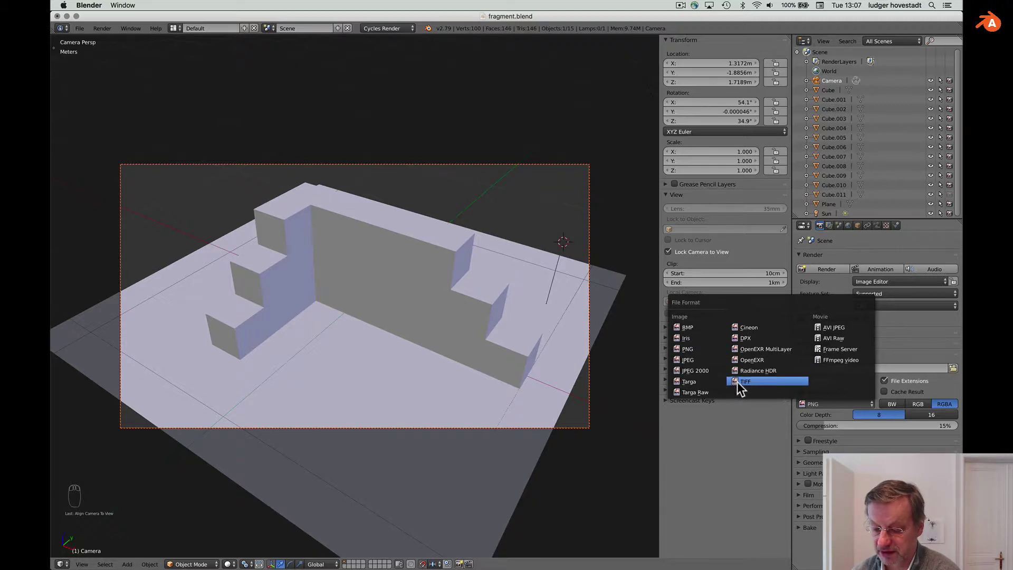
key("Escape")
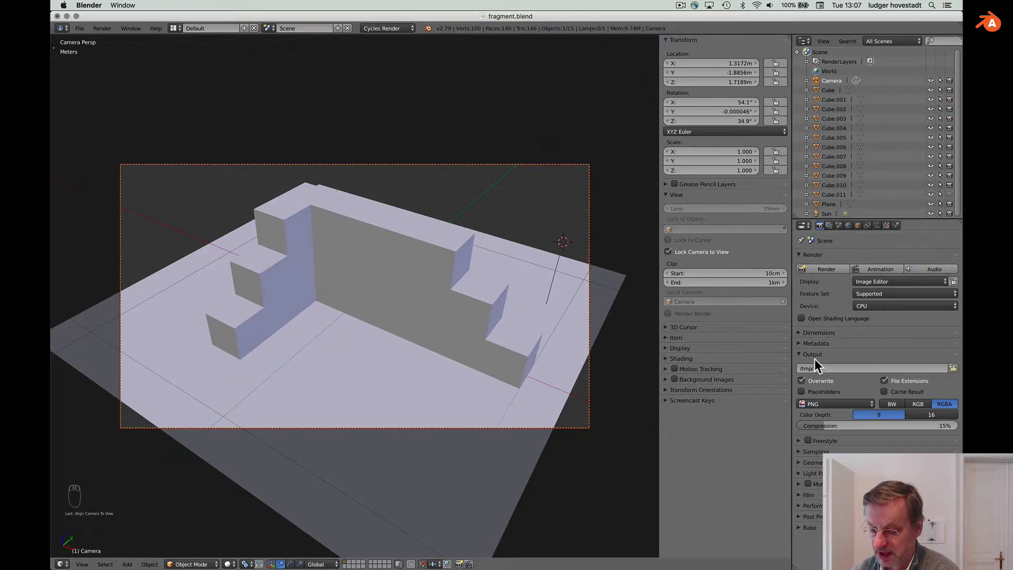
left_click(799, 354)
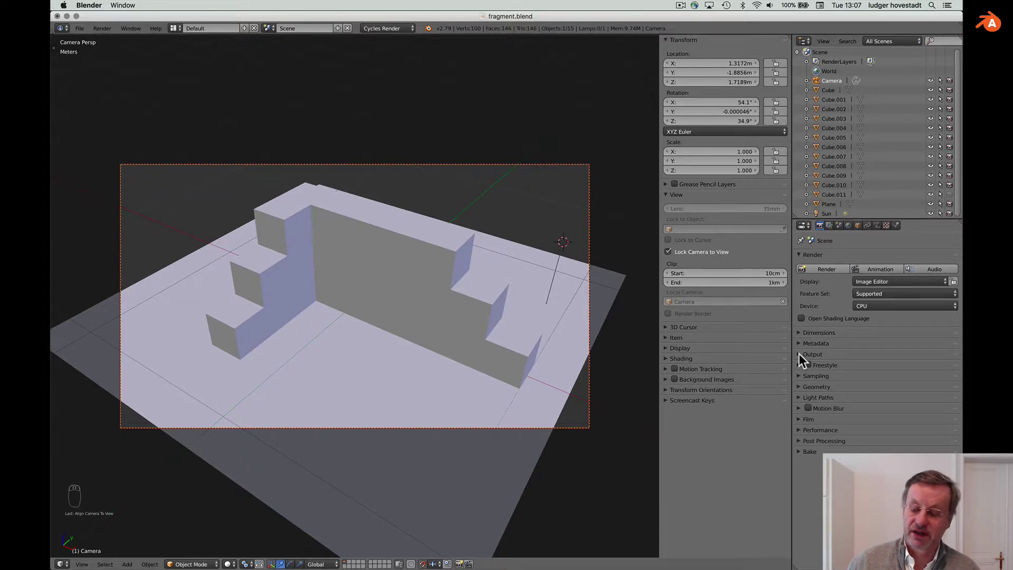
Enable Views in Render Layers settings for a Stereo 3D red-cyan anaglyph viewport
left_click(829, 226)
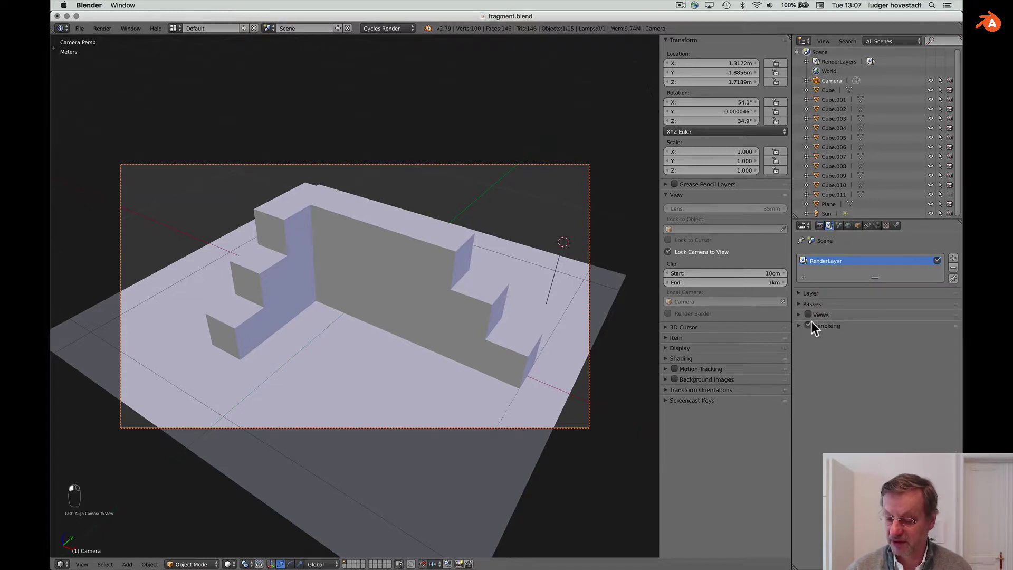
left_click(800, 315)
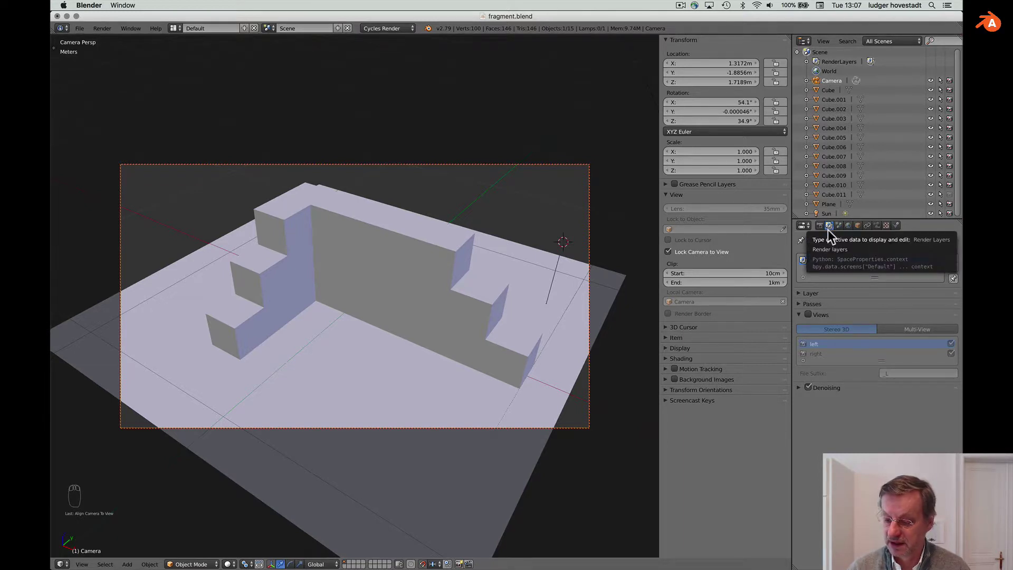
left_click(809, 315)
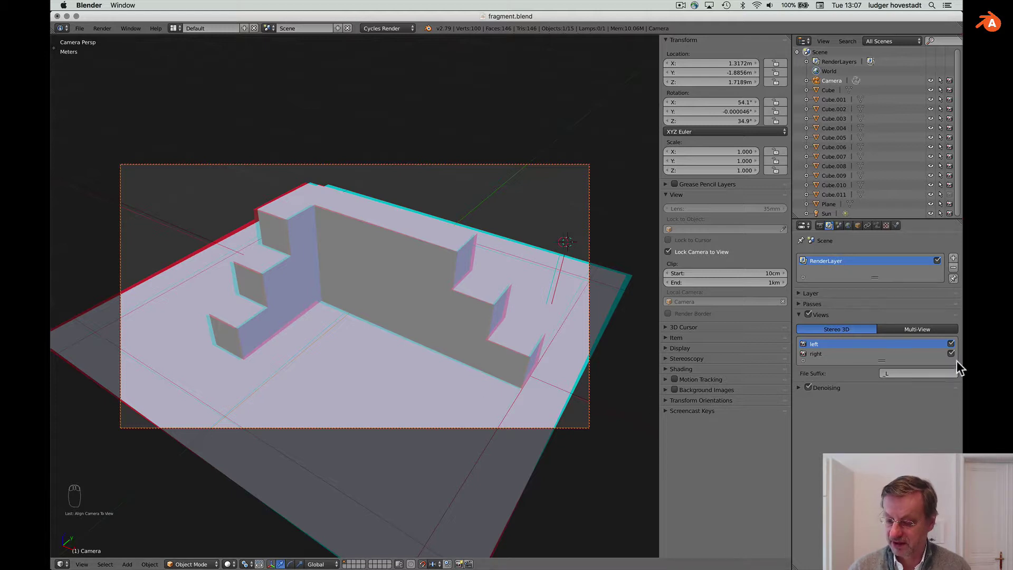
Keep Stereo 3D views selected, then orbit and zoom the camera to a new angle on the wall
left_click(918, 331)
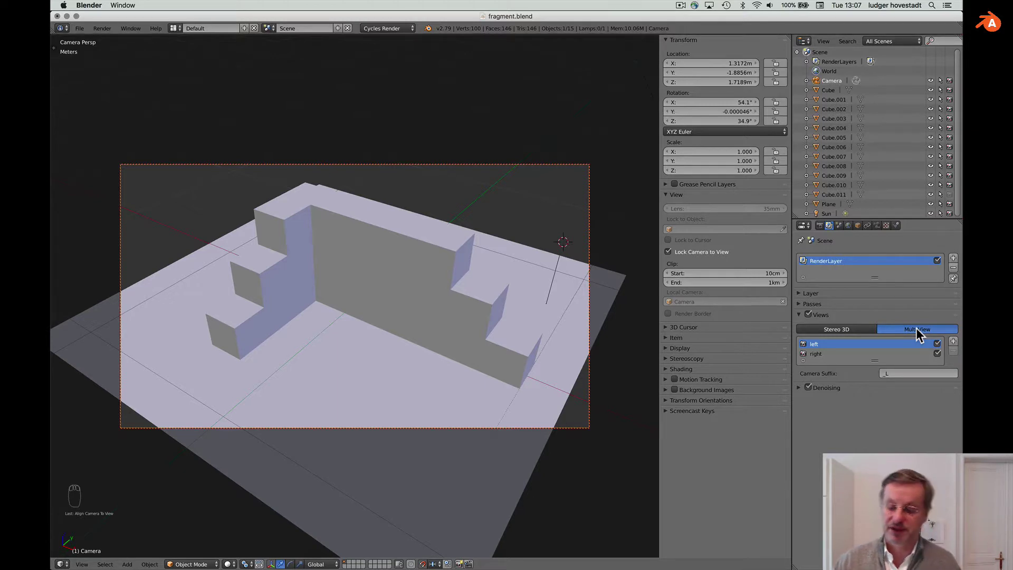
left_click(866, 328)
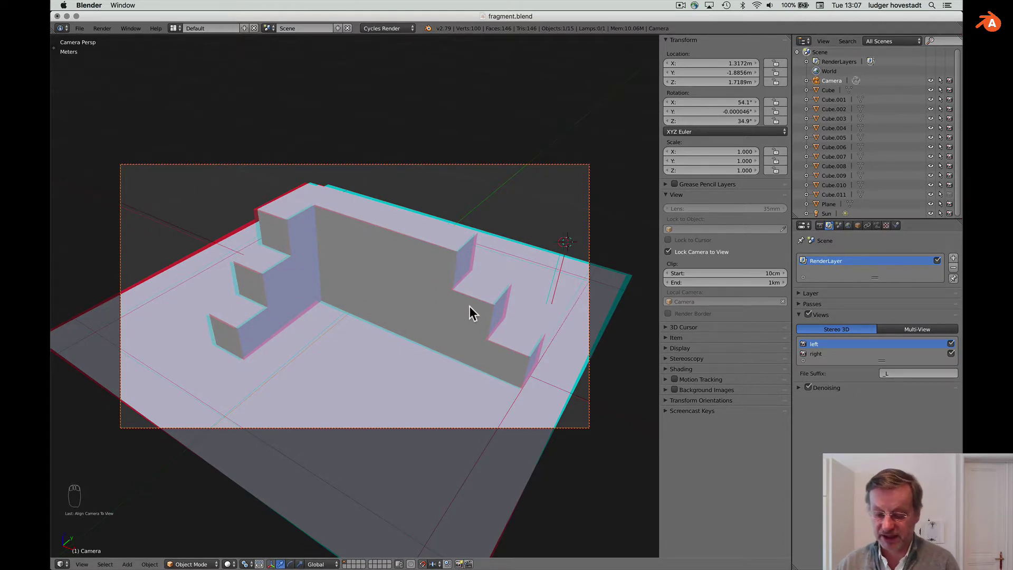
scroll(469, 307, "left", 10)
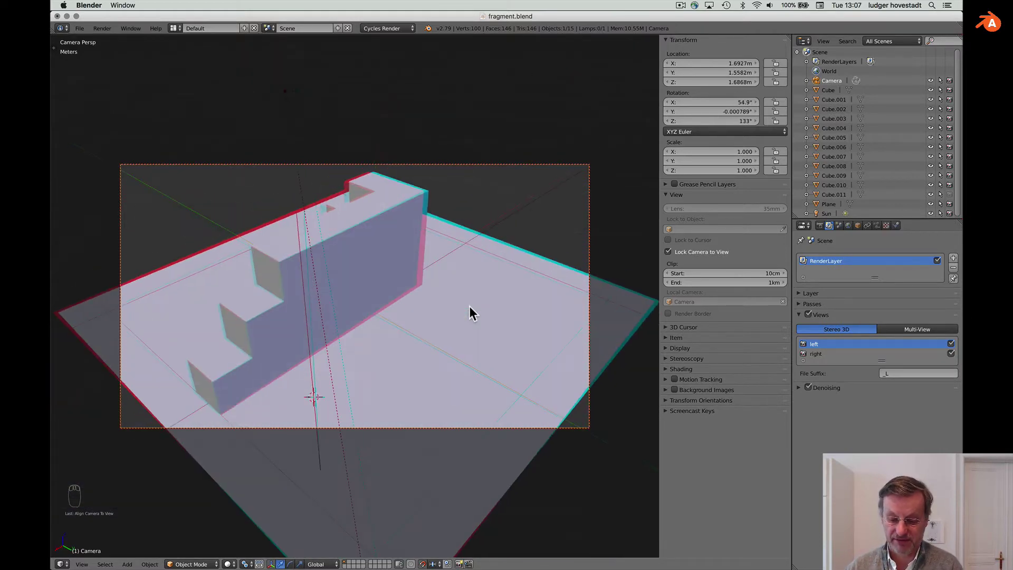
scroll(470, 307, "down", 5)
scroll(469, 306, "up", 5)
scroll(470, 307, "down", 5)
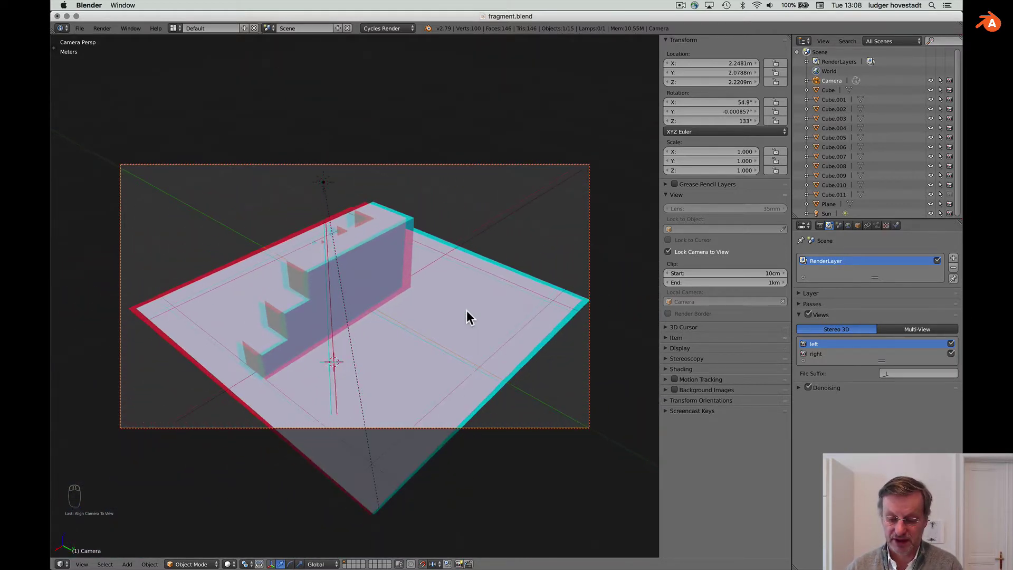
scroll(467, 311, "left", 12)
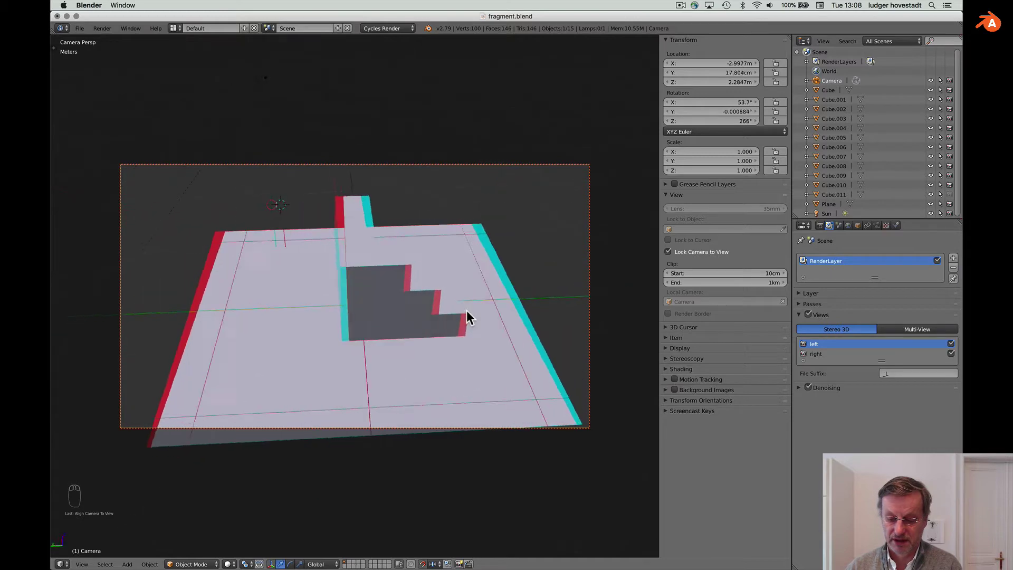
scroll(466, 311, "left", 7)
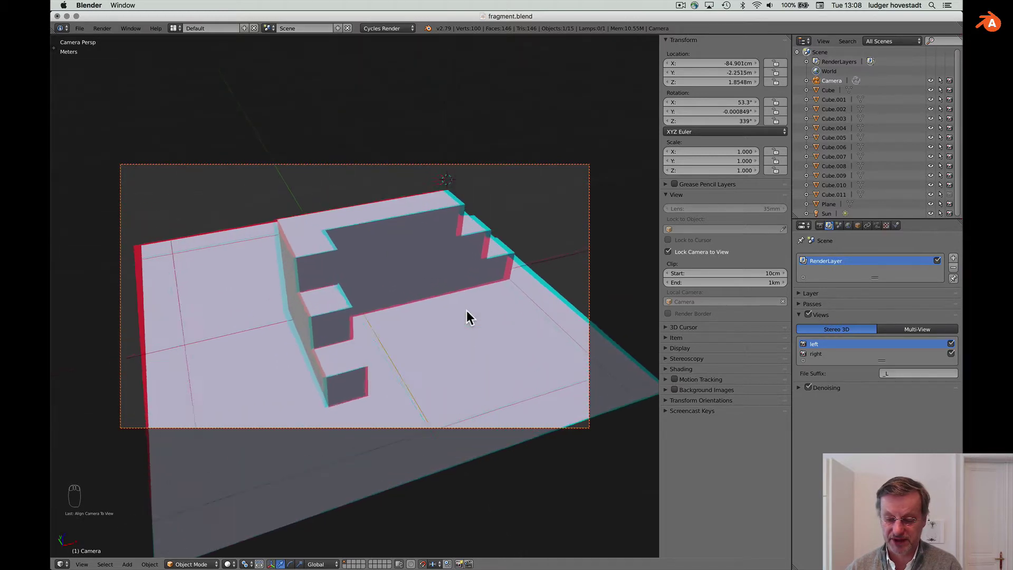
scroll(467, 312, "left", 8)
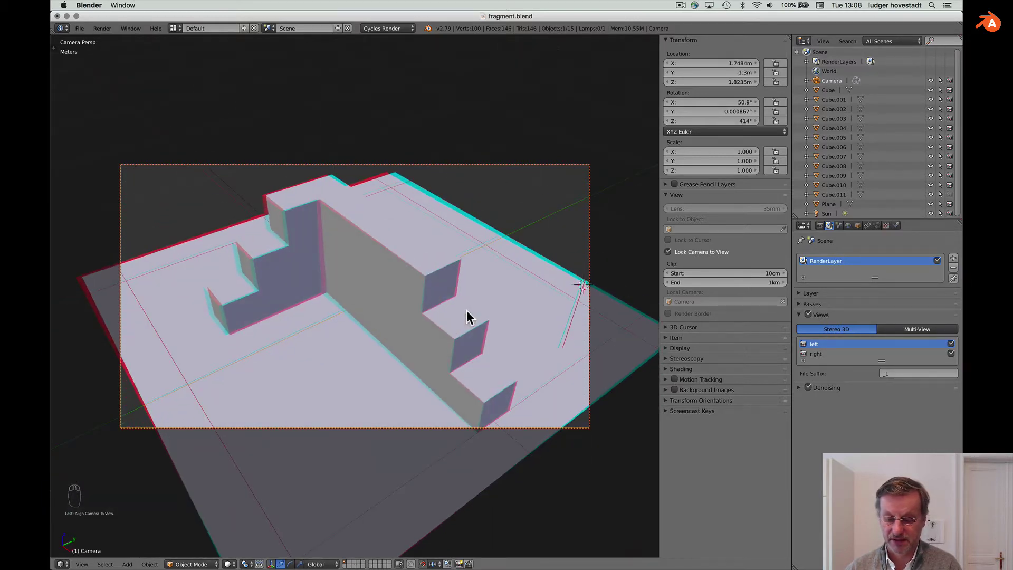
scroll(467, 311, "down", 3)
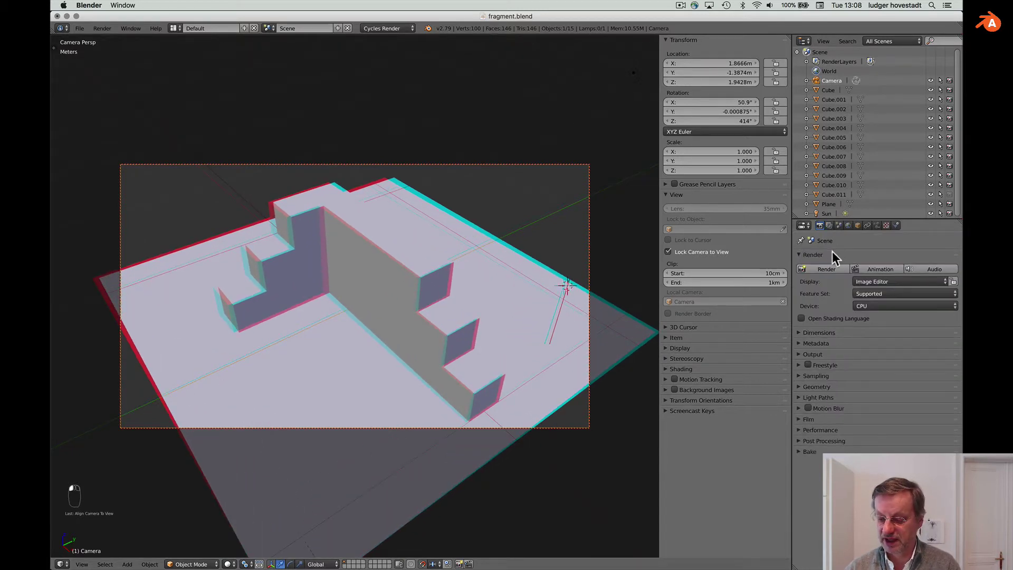
Start a Cycles render of the stereo camera view of the stepped wall
left_click(827, 270)
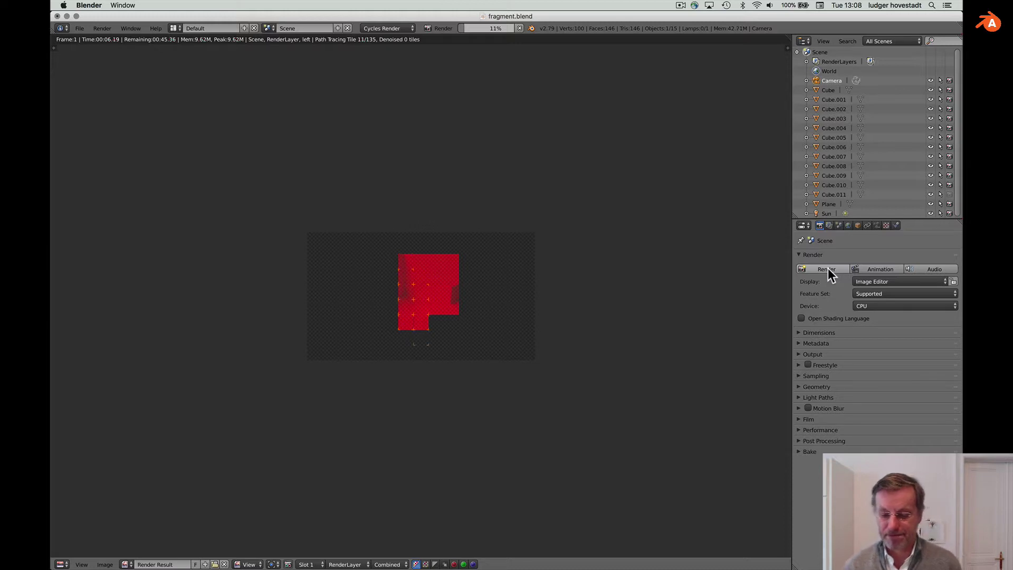
scroll(515, 281, "up", 4)
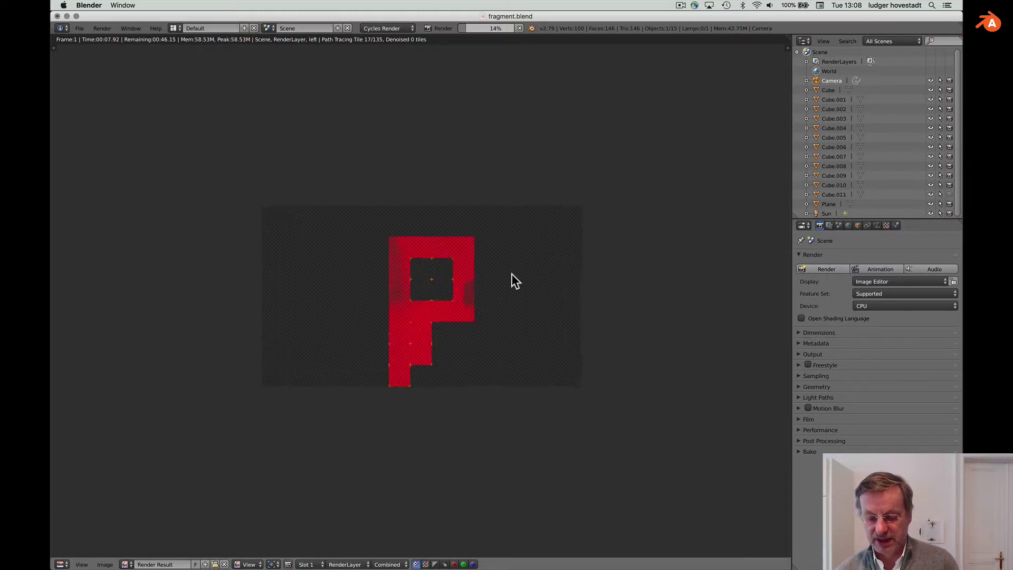